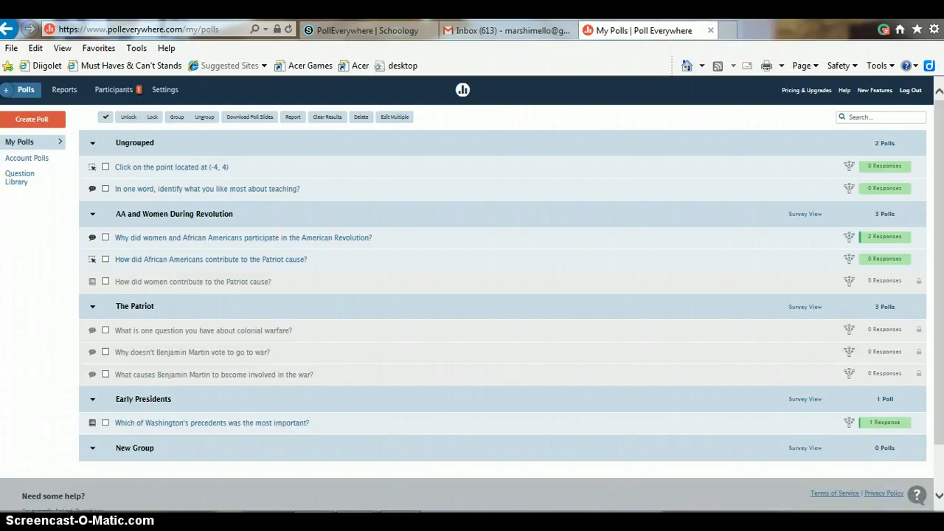
Start a new poll with the question "What is your favorite season?".
click(42, 123)
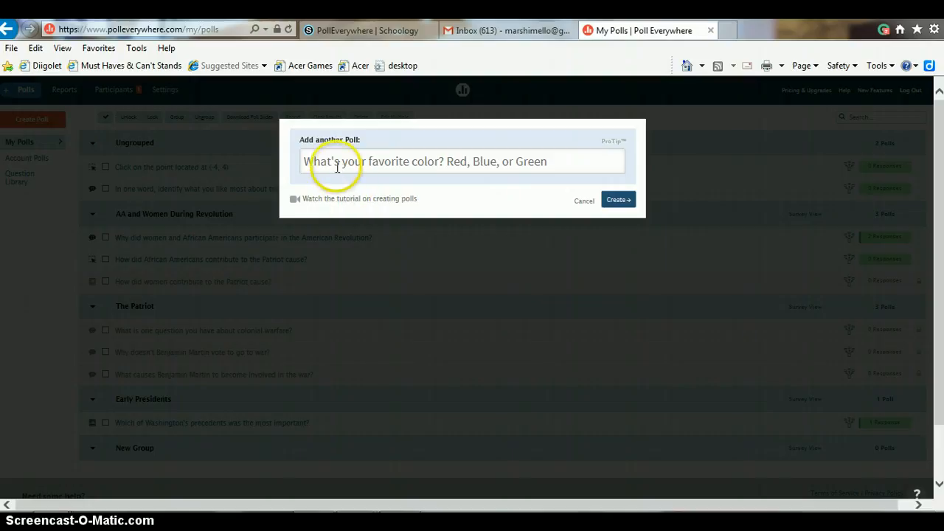
click(345, 161)
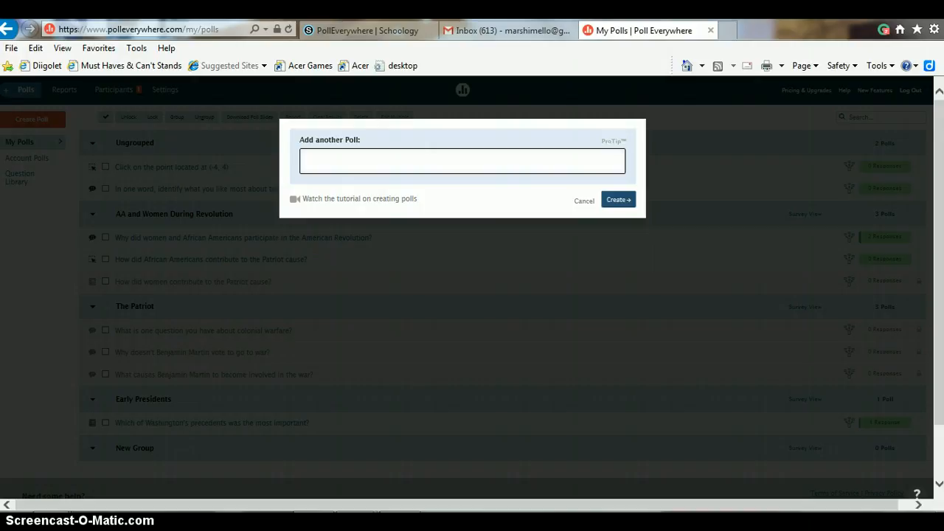
text(What is your favorite season?)
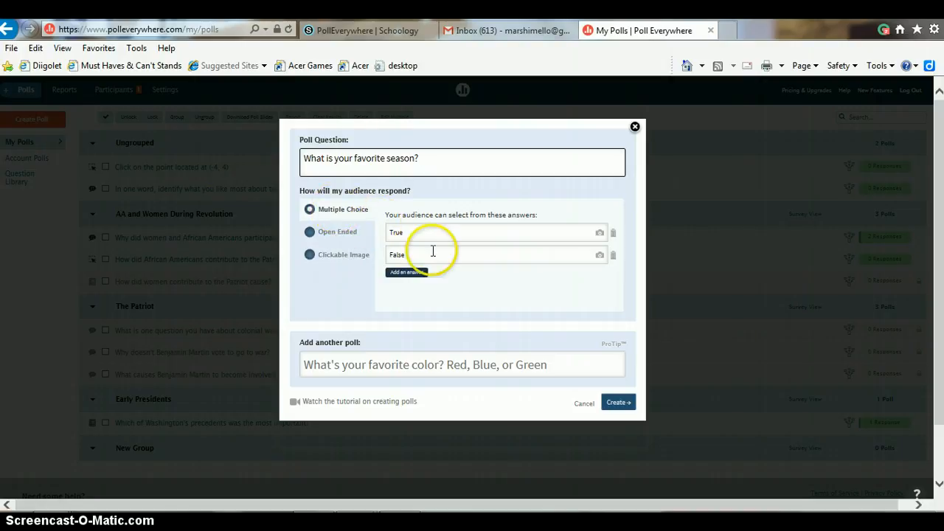
click(406, 273)
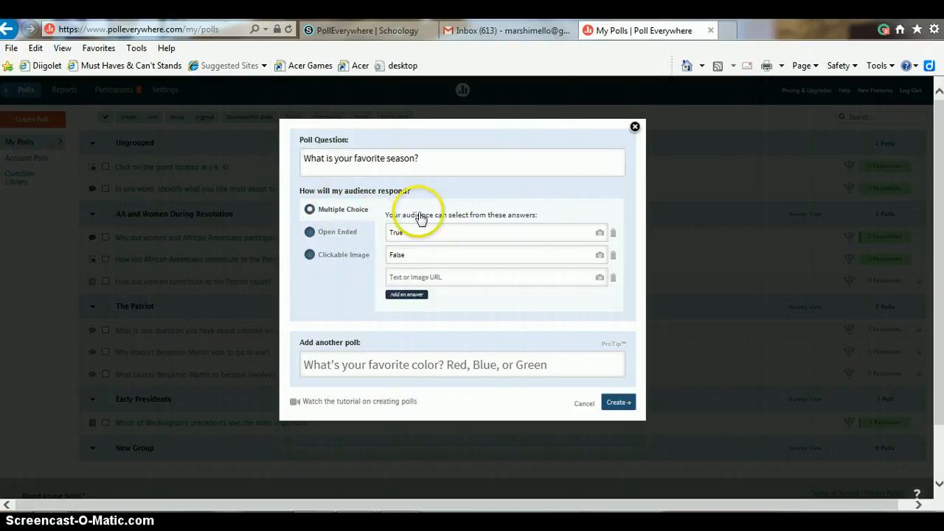
click(338, 236)
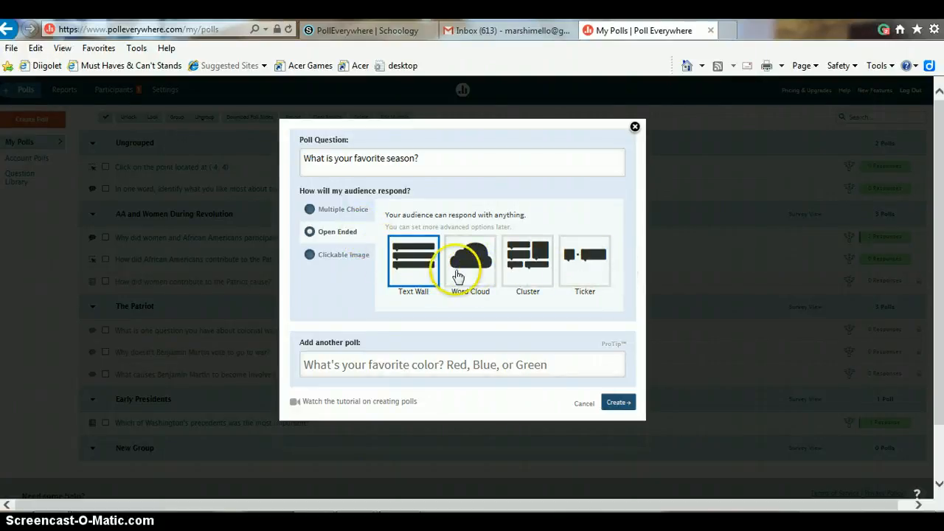
click(309, 257)
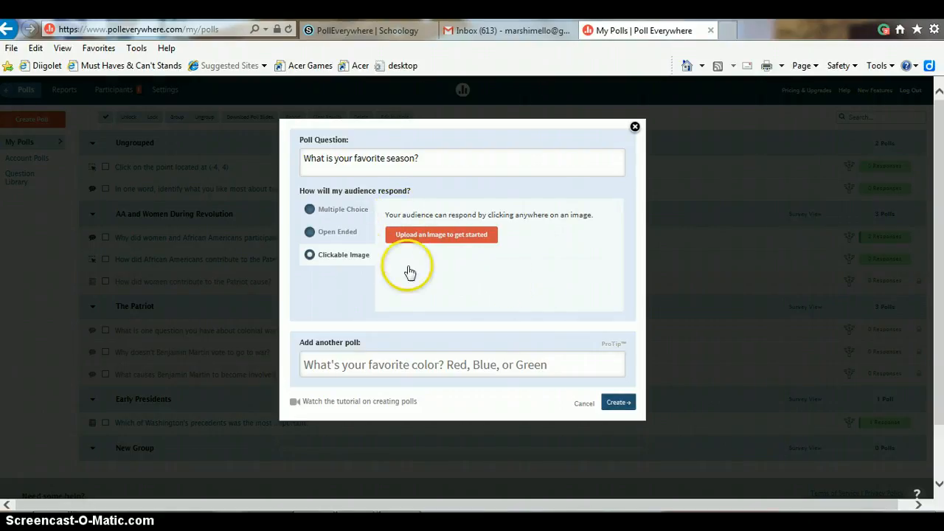
Make the poll Open Ended with the Word Cloud display and create it.
click(326, 236)
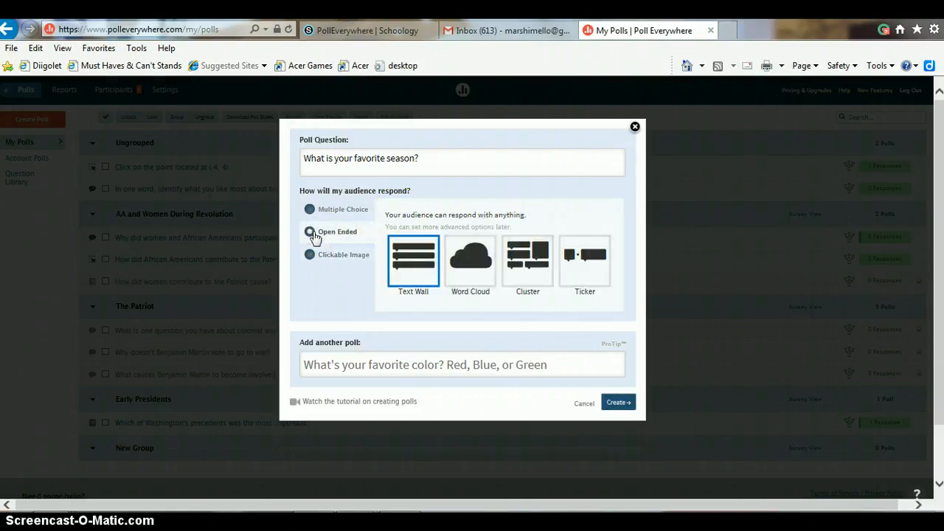
click(474, 265)
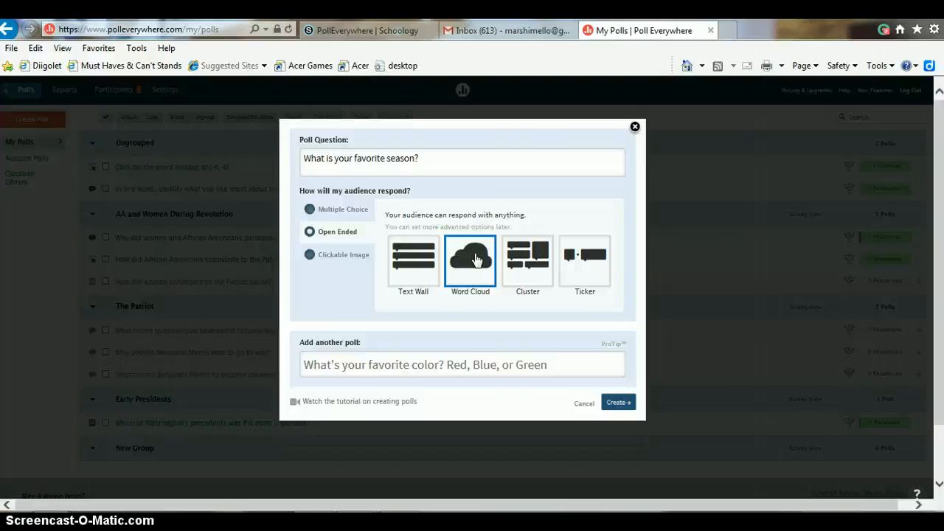
click(620, 405)
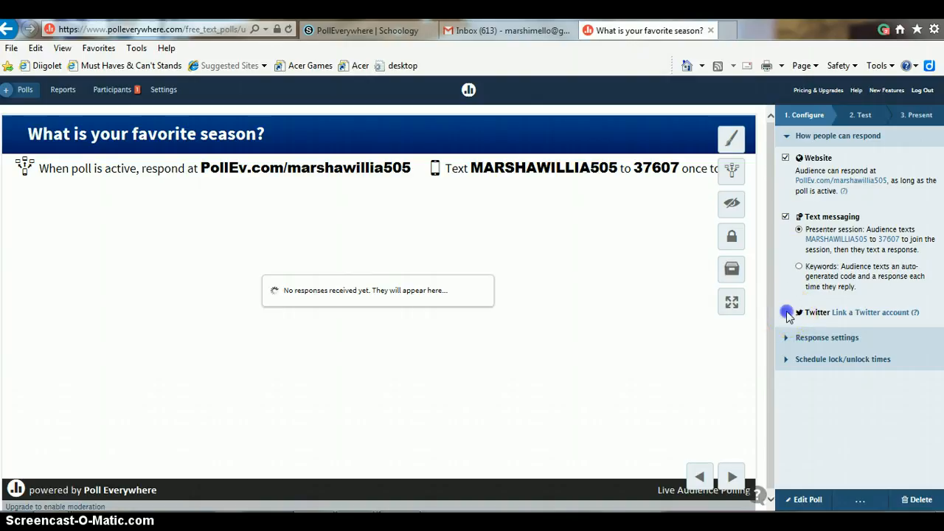
Switch the Text messaging and Website response methods off and back on.
click(786, 216)
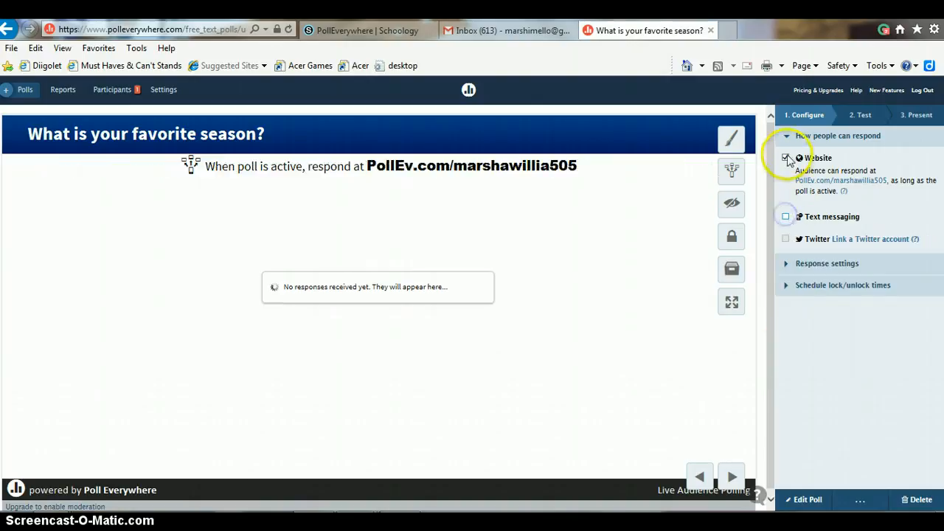
click(786, 157)
click(786, 158)
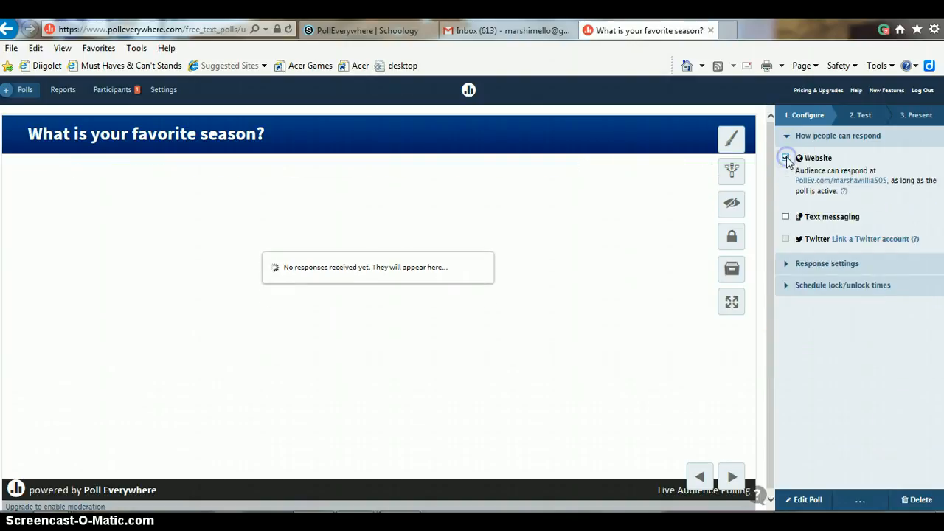
click(785, 216)
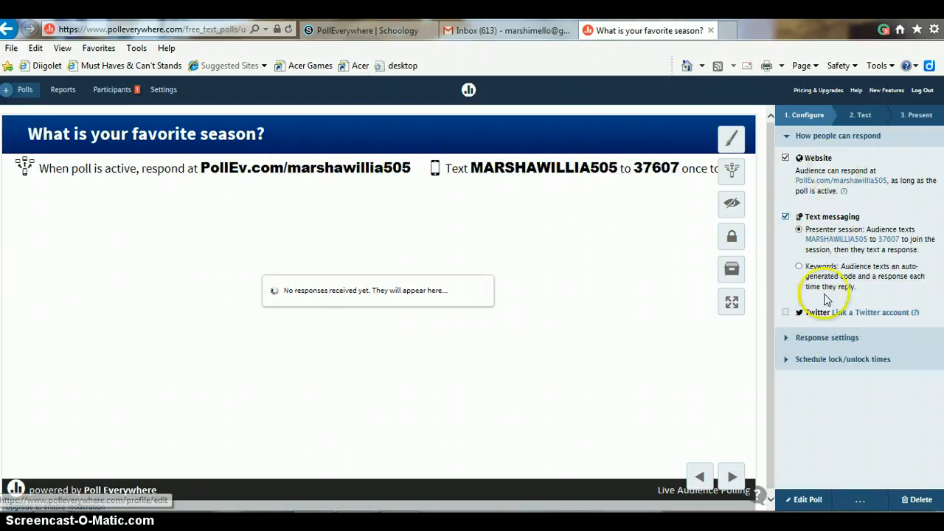
Limit each person to up to 1 response in the poll's response settings.
click(842, 341)
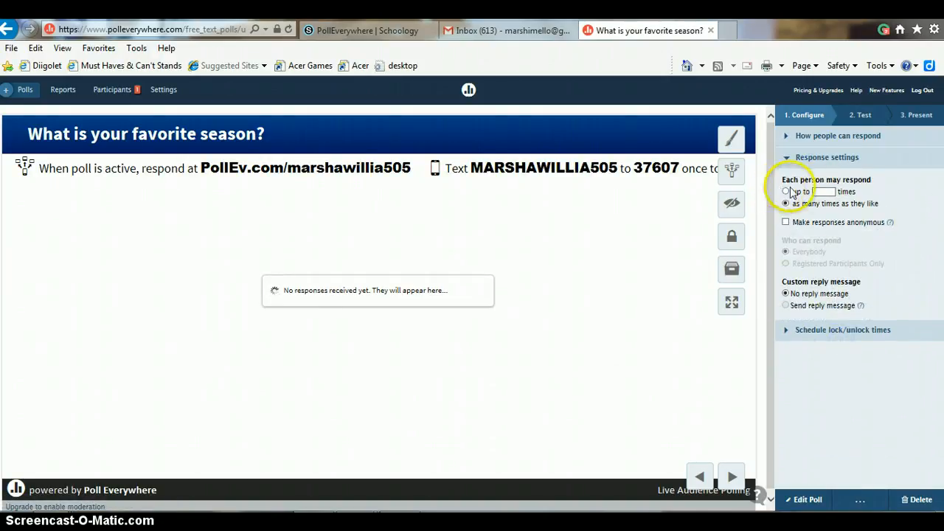
click(824, 192)
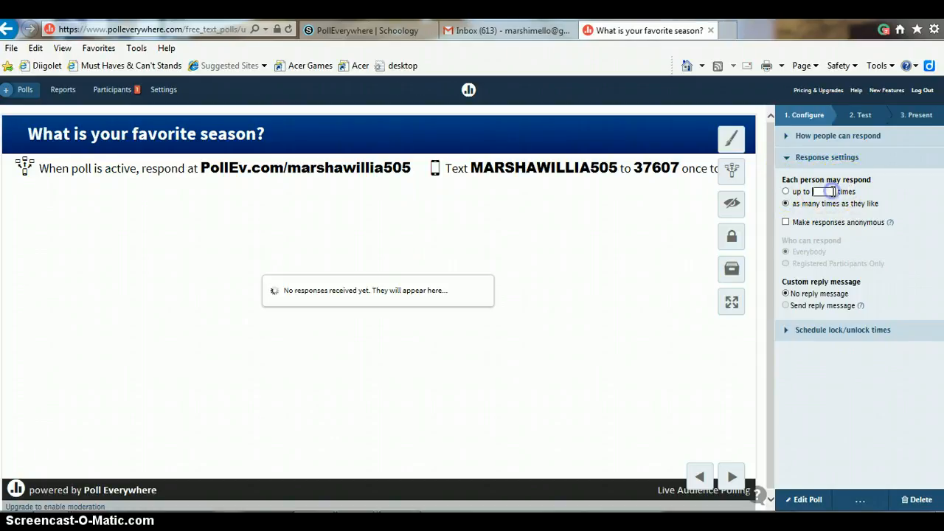
text(1)
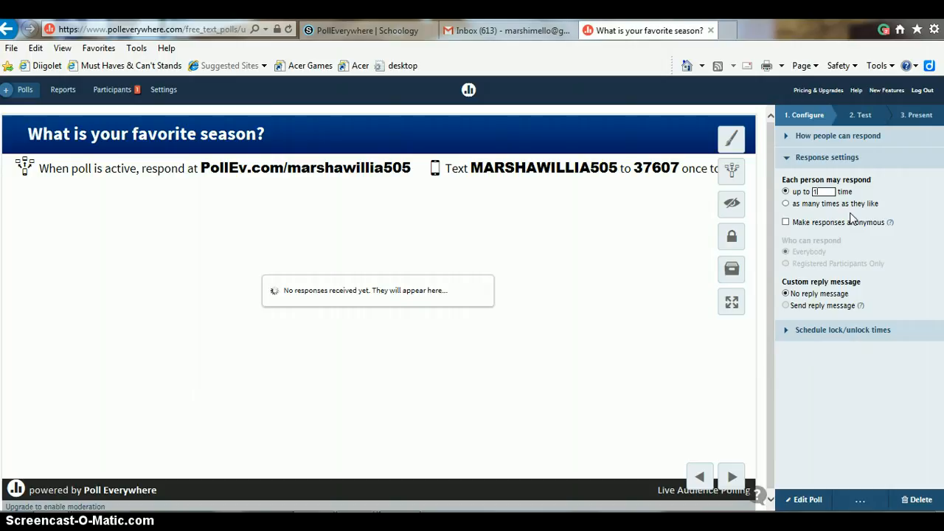
Review the instructions for presenting the poll, and return to the settings for how people can respond.
click(927, 118)
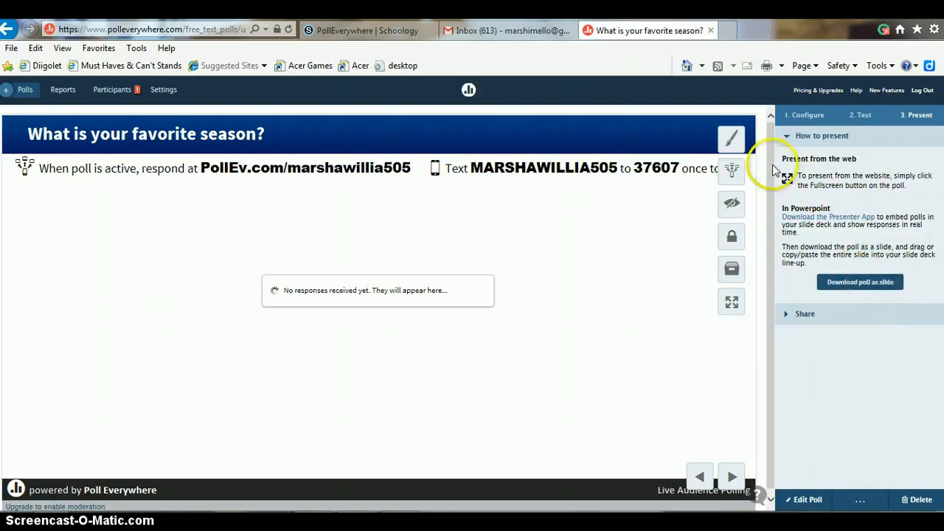
click(804, 118)
click(817, 137)
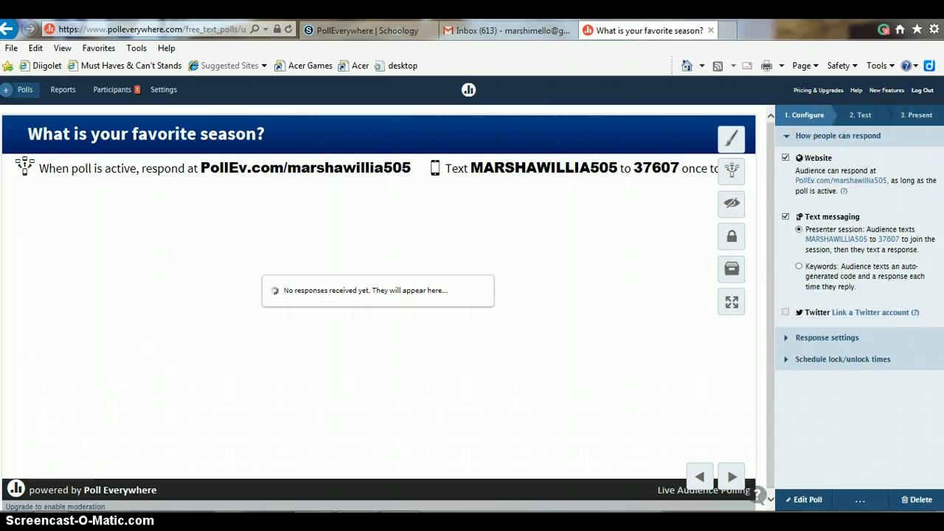
Change the poll's color scheme to magenta #c41fb4, save it and close the visual settings.
click(733, 138)
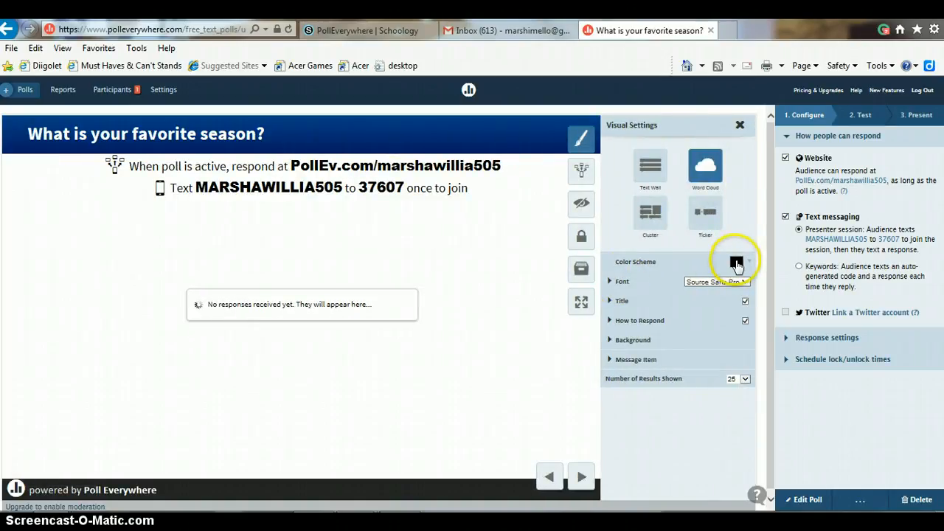
click(736, 261)
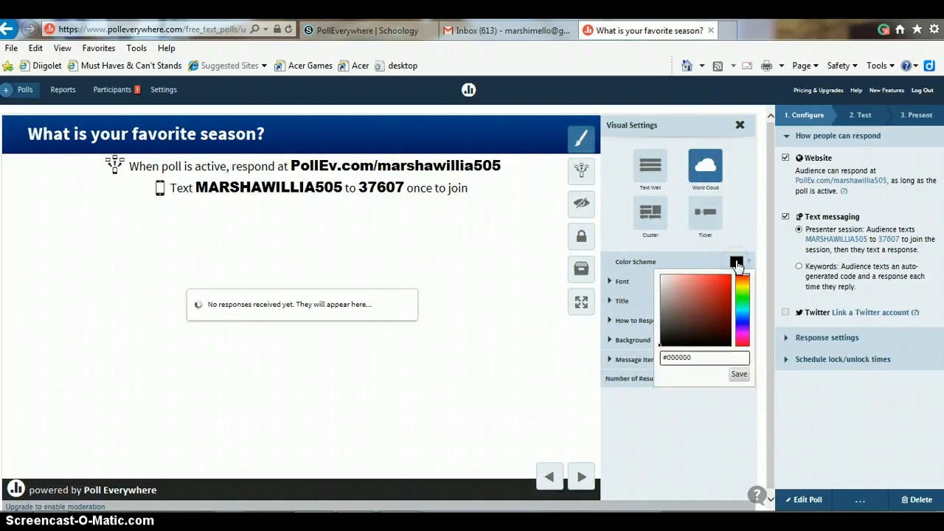
click(743, 335)
click(744, 336)
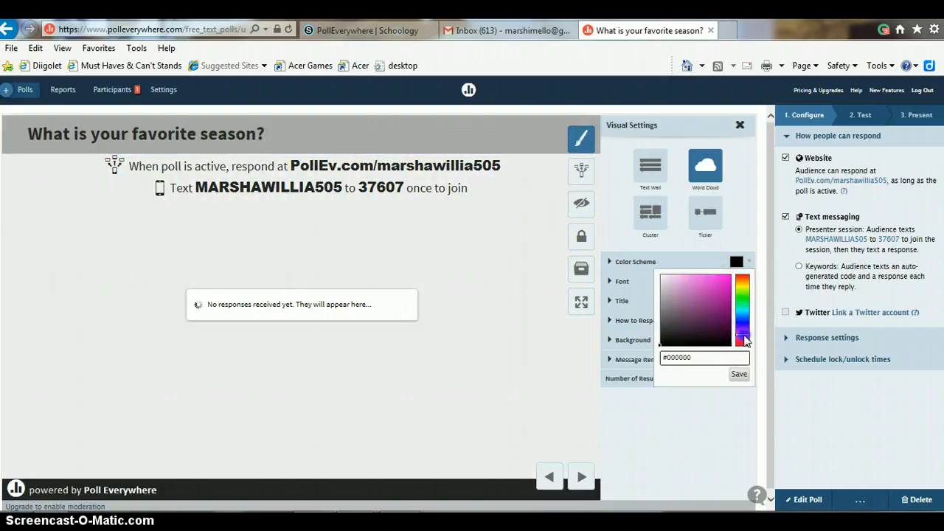
click(721, 295)
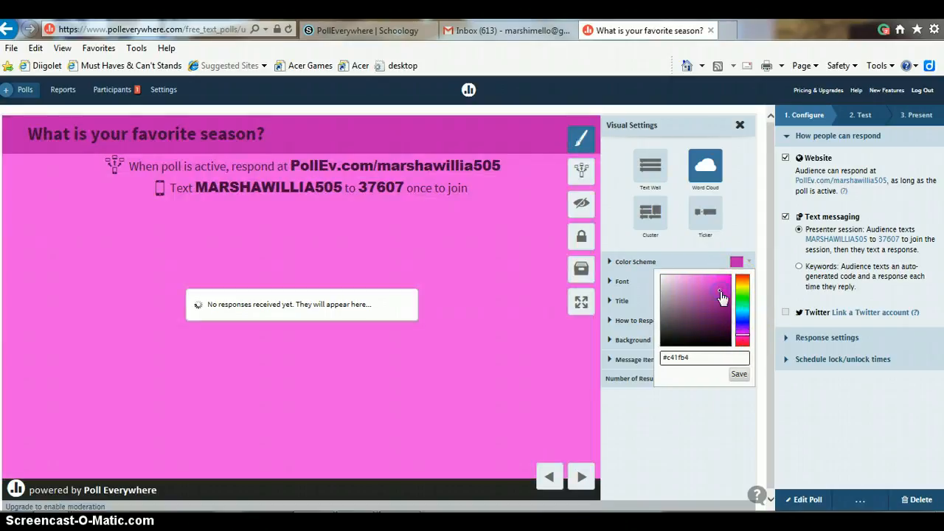
click(739, 374)
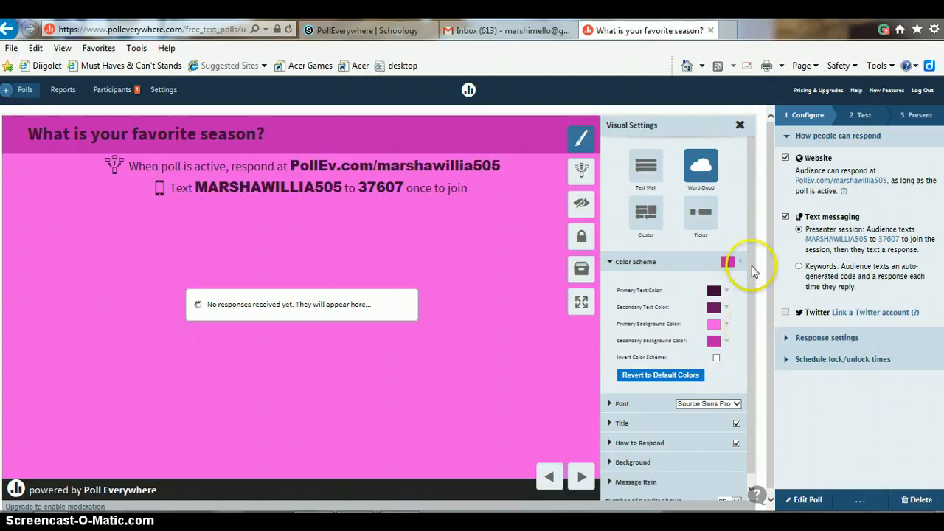
click(743, 126)
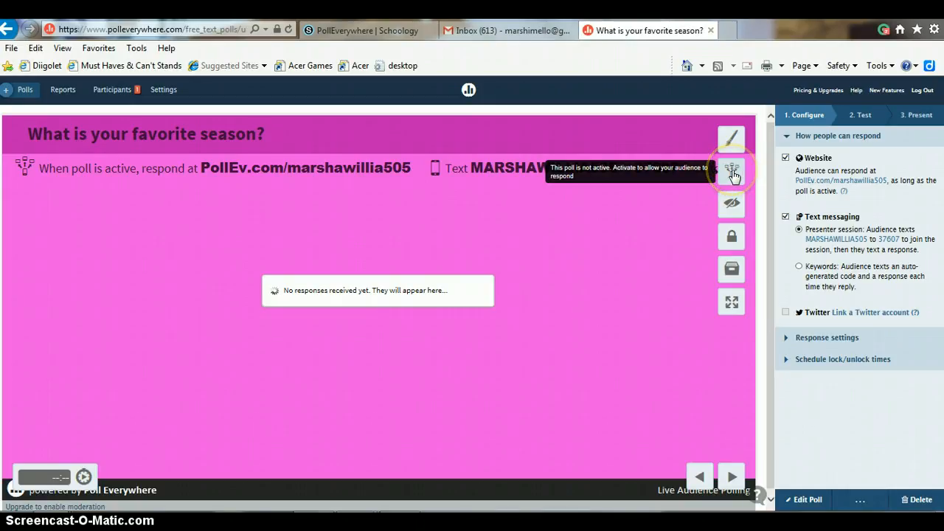
click(732, 174)
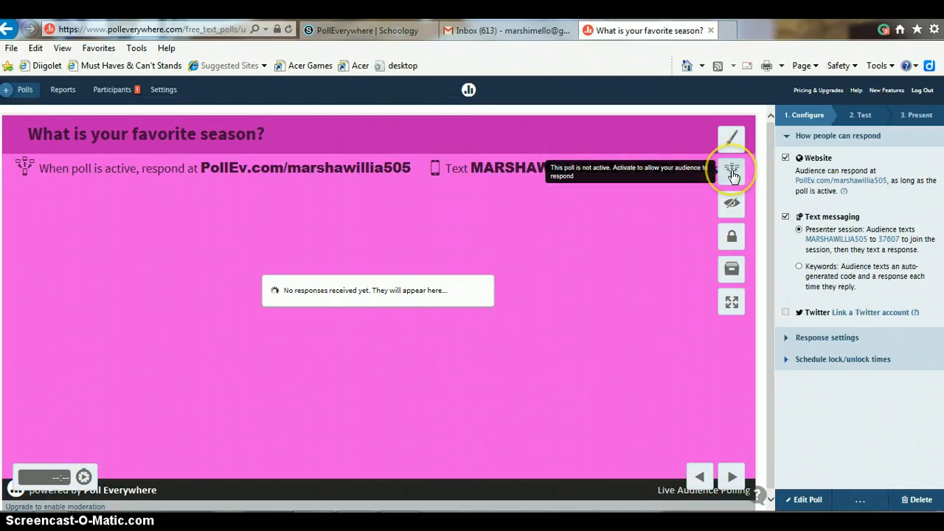
click(732, 174)
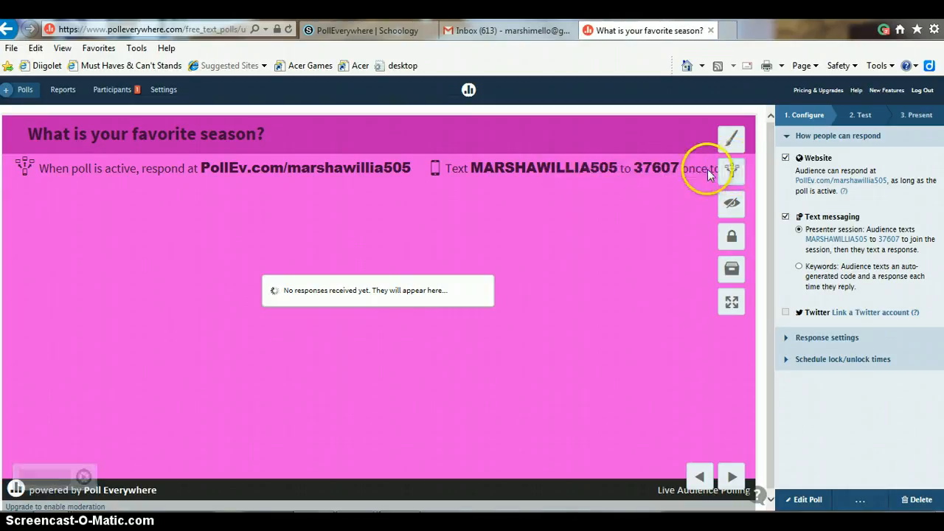
click(732, 174)
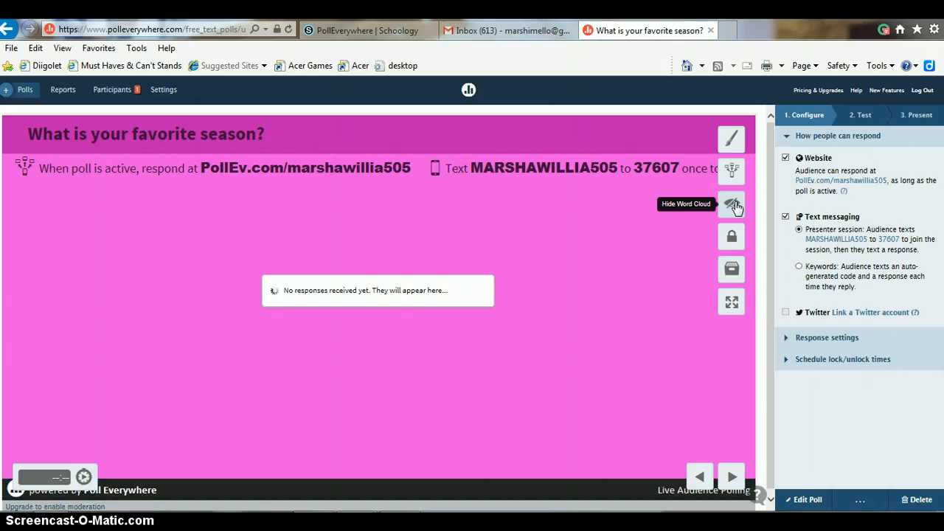
click(733, 205)
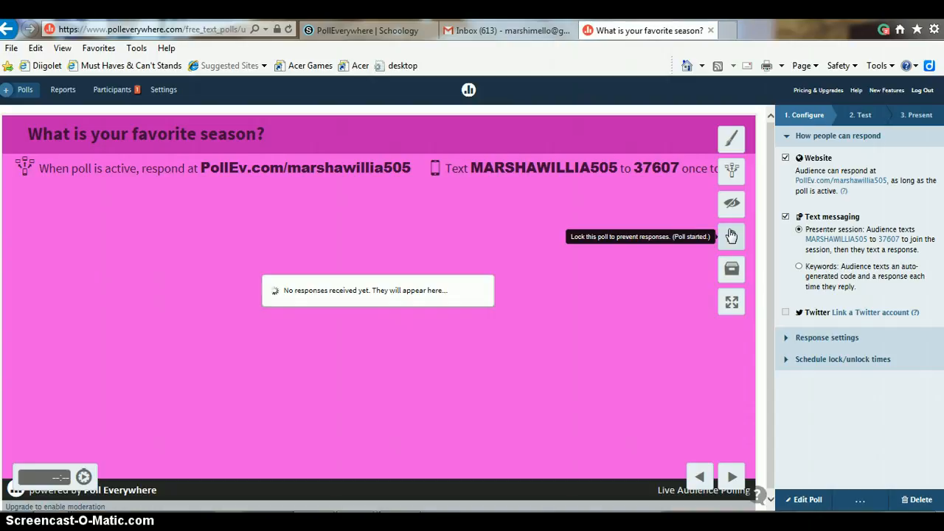
click(732, 235)
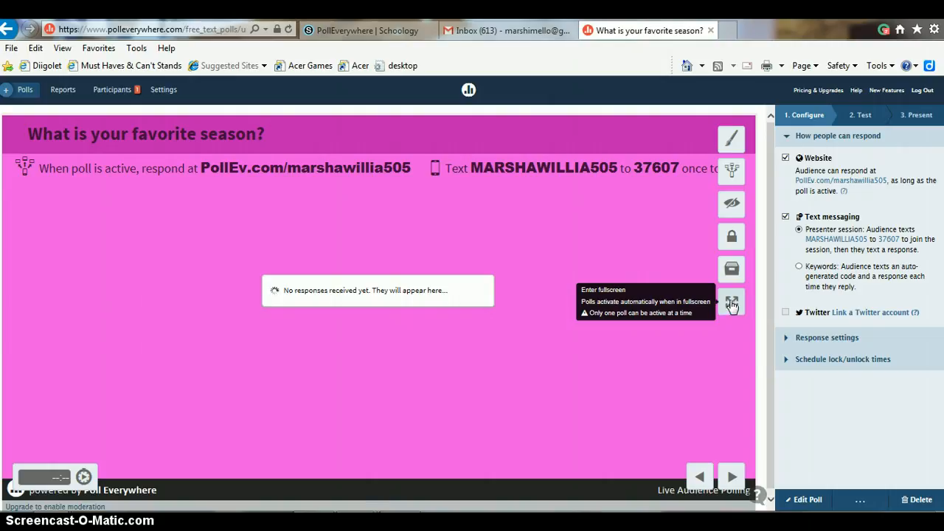
Hide the word cloud so the poll shows the response instructions instead of its results.
click(732, 204)
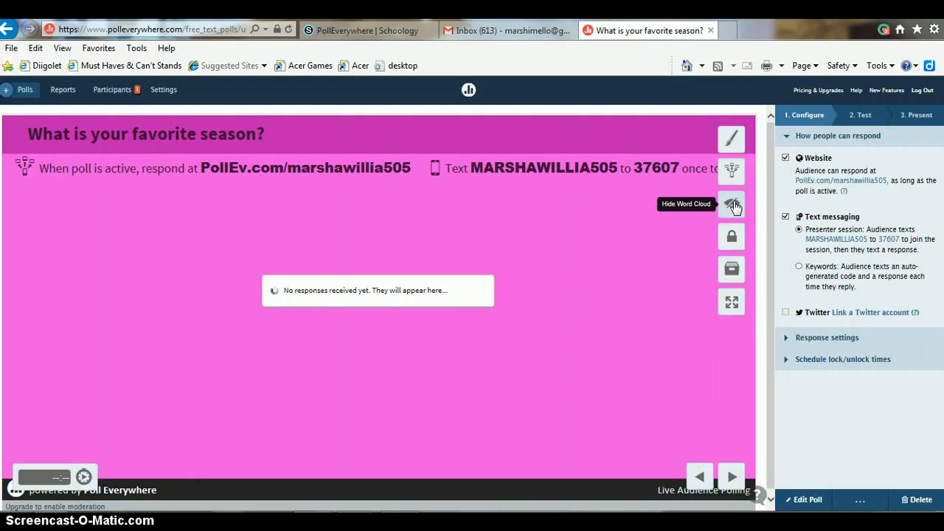
click(733, 204)
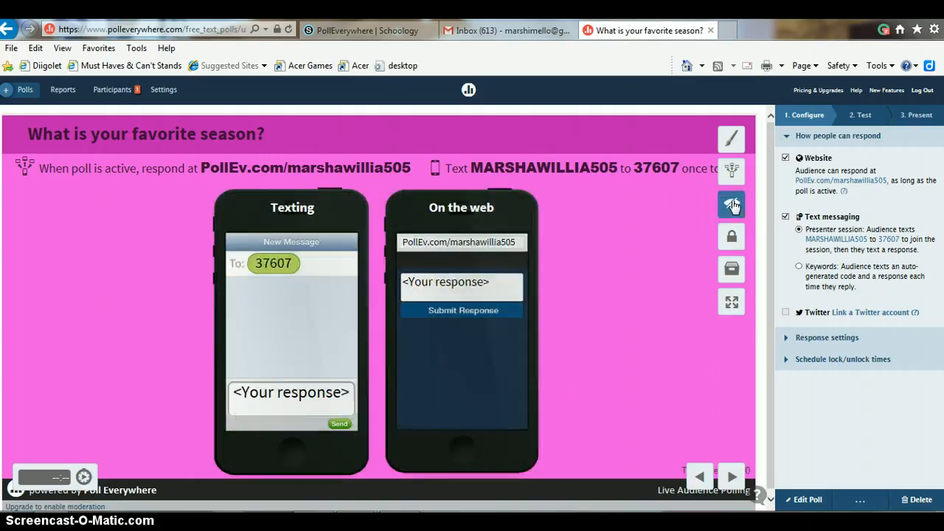